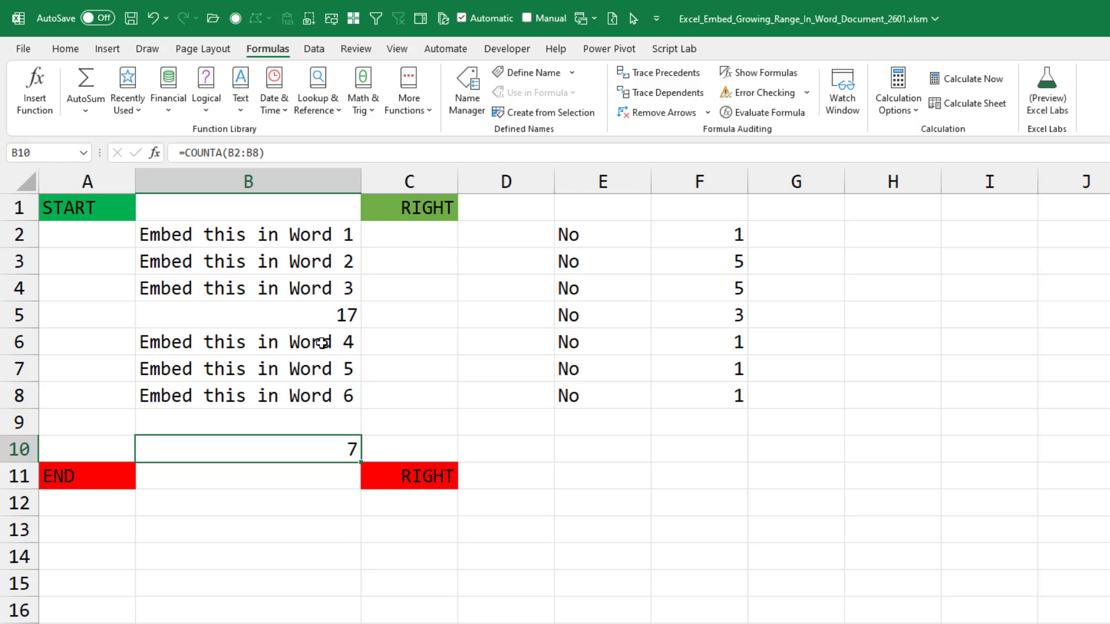
- Verify that B5 holds =SUM(F2:F8) totalling 17, then select A1:C11 from START to END
left_click_drag(429, 473, 87, 210)
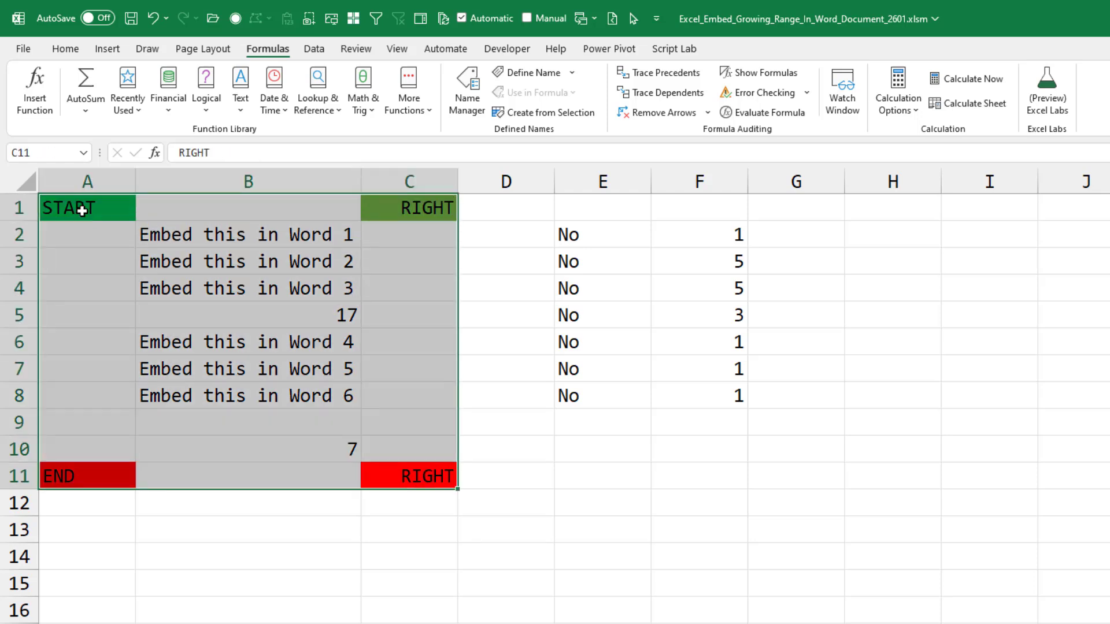
left_click(340, 315)
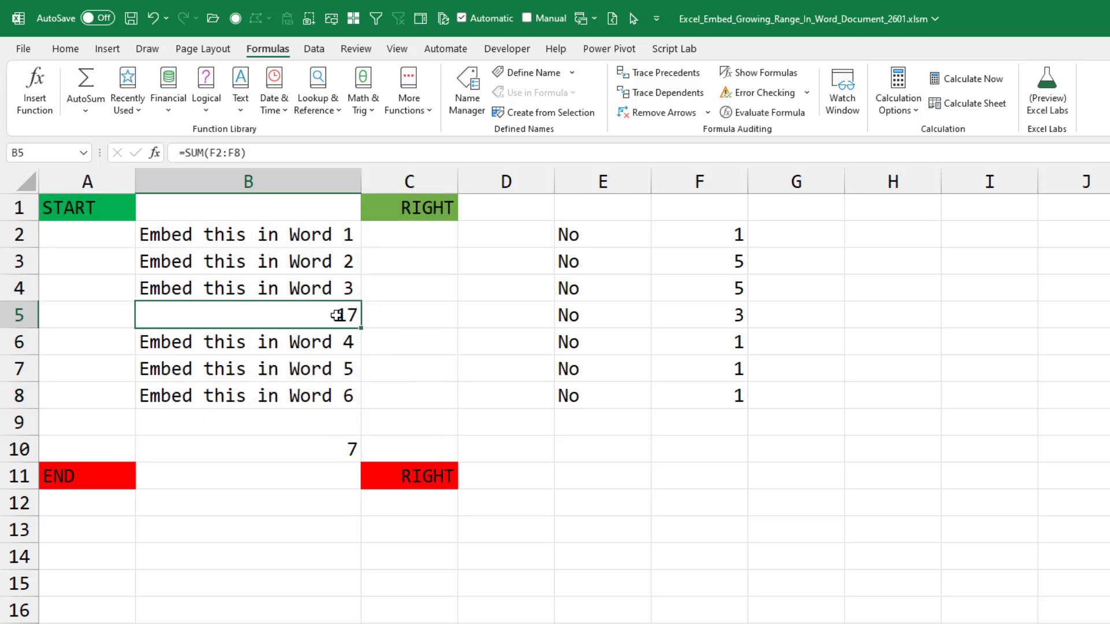
double_click(336, 315)
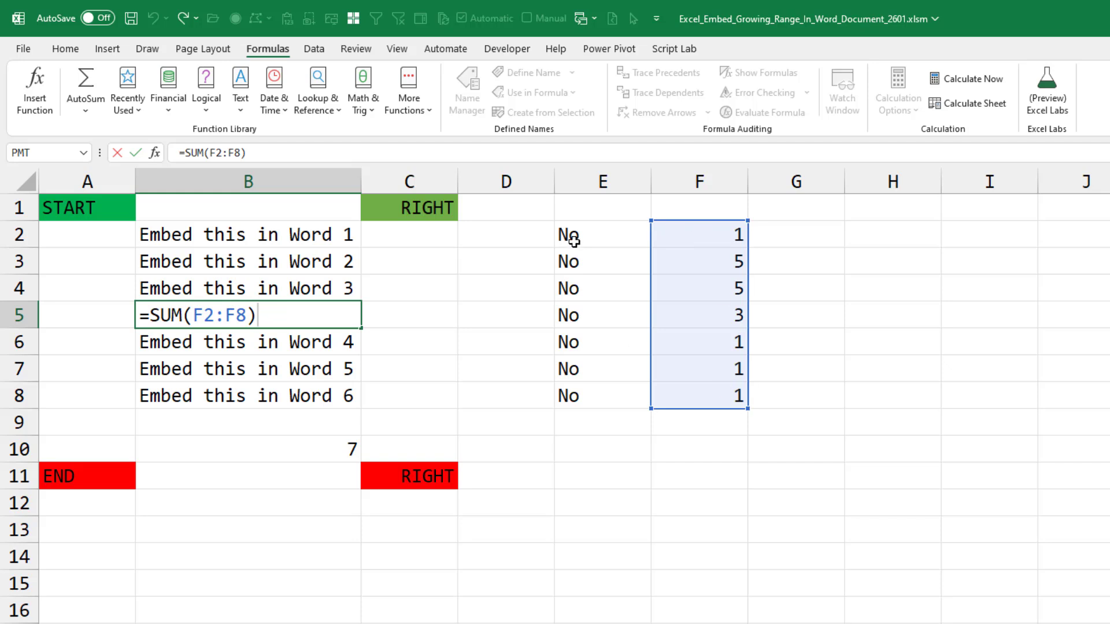
key("Escape")
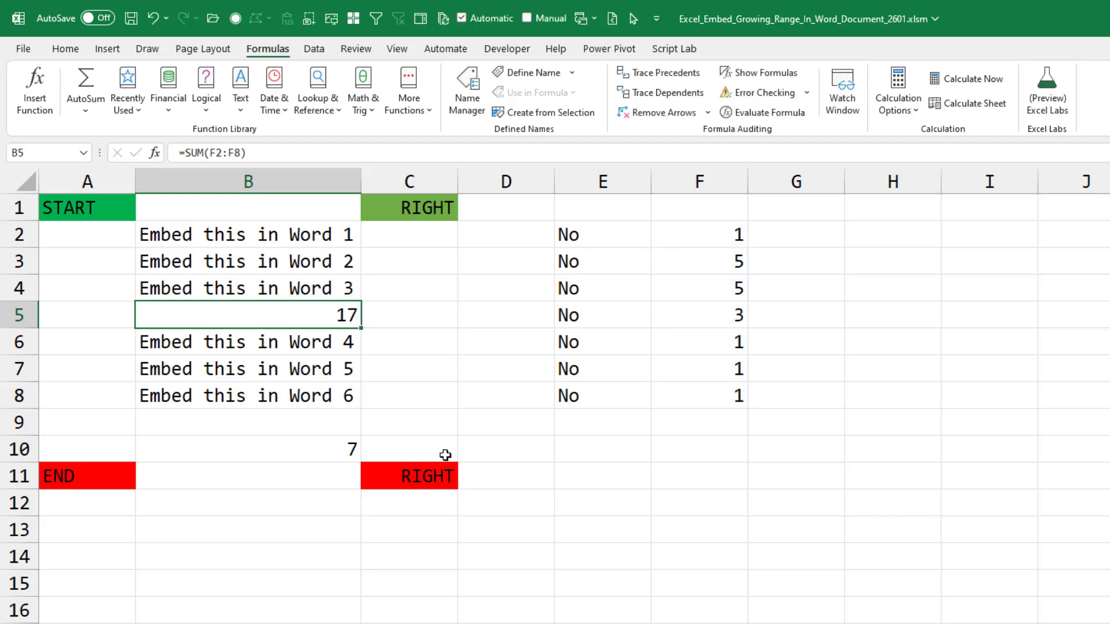
left_click_drag(422, 473, 75, 206)
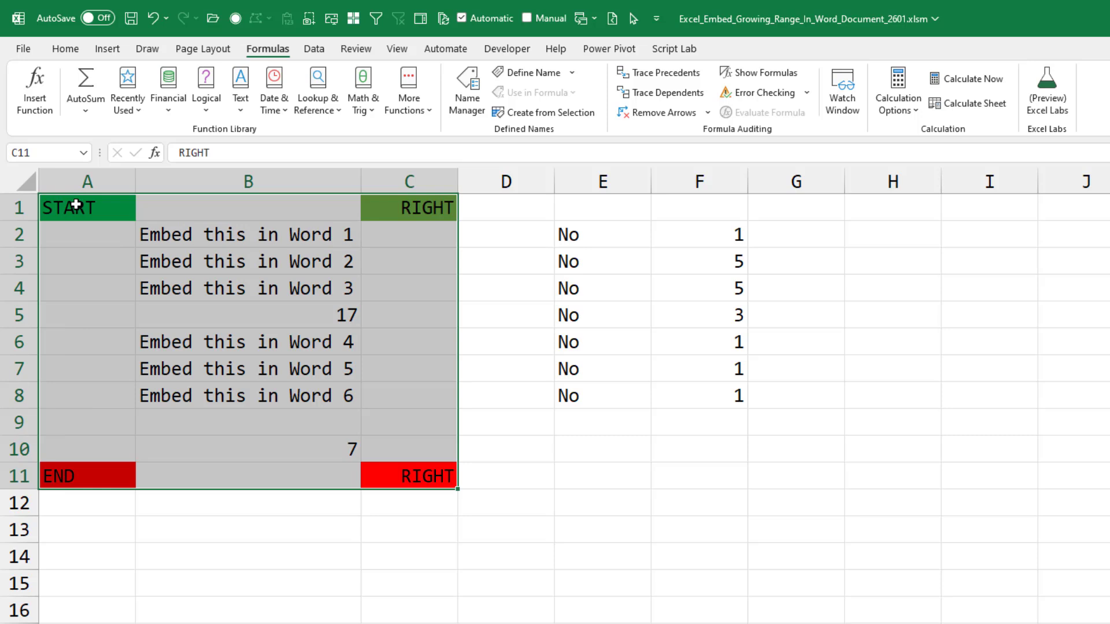
- Set A1:C11 as the print area, copy it, and switch to the blank Paste2601InHere.docx
left_click(196, 49)
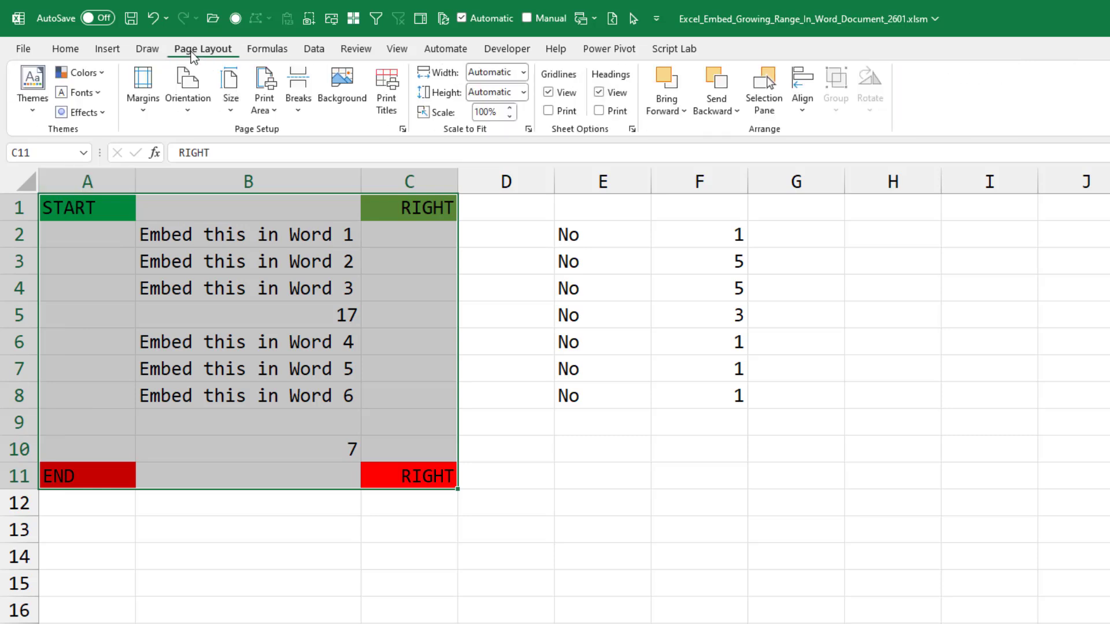
left_click(264, 104)
left_click(287, 130)
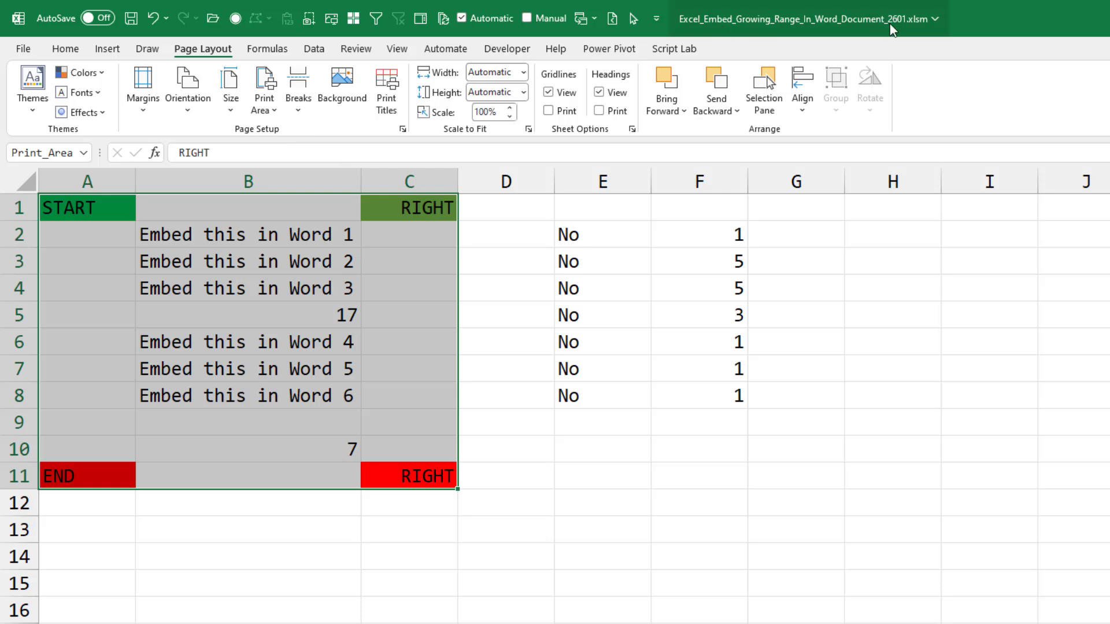
key("ctrl+c")
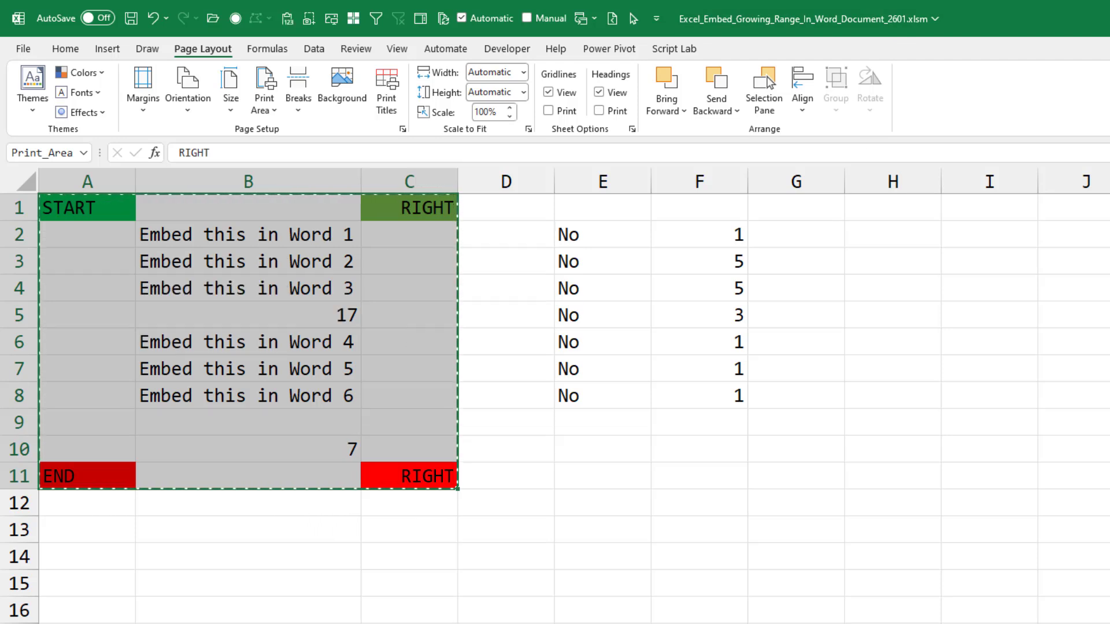
key("alt+Tab")
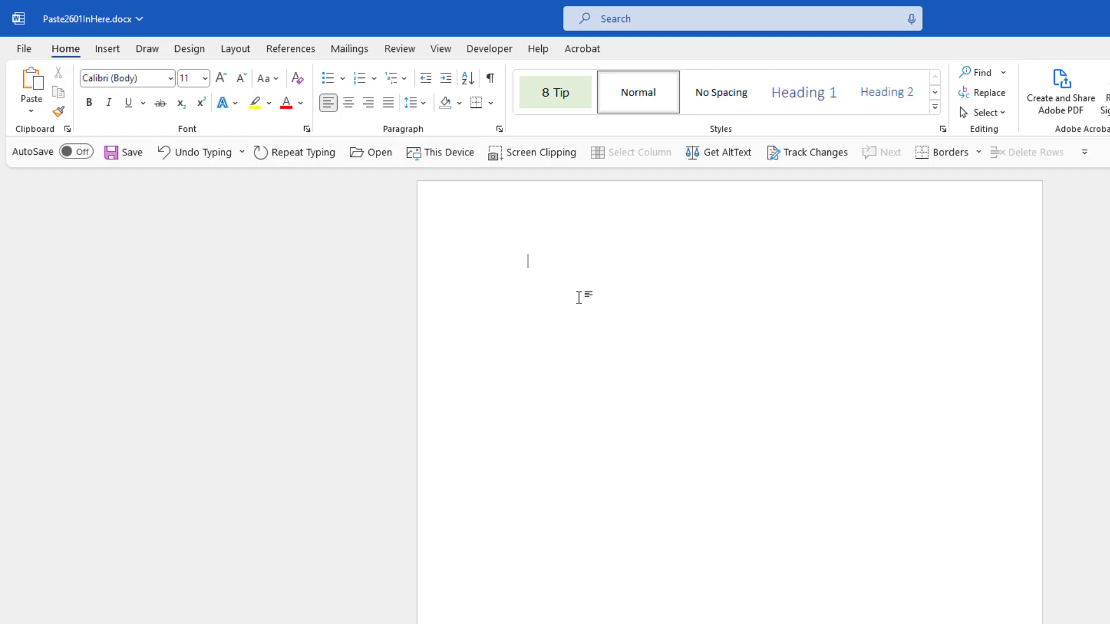
- Add 'This is a test', paste the range below as Link & Keep Source Formatting, and save
type("This is a test")
key("Return")
key("ctrl+v")
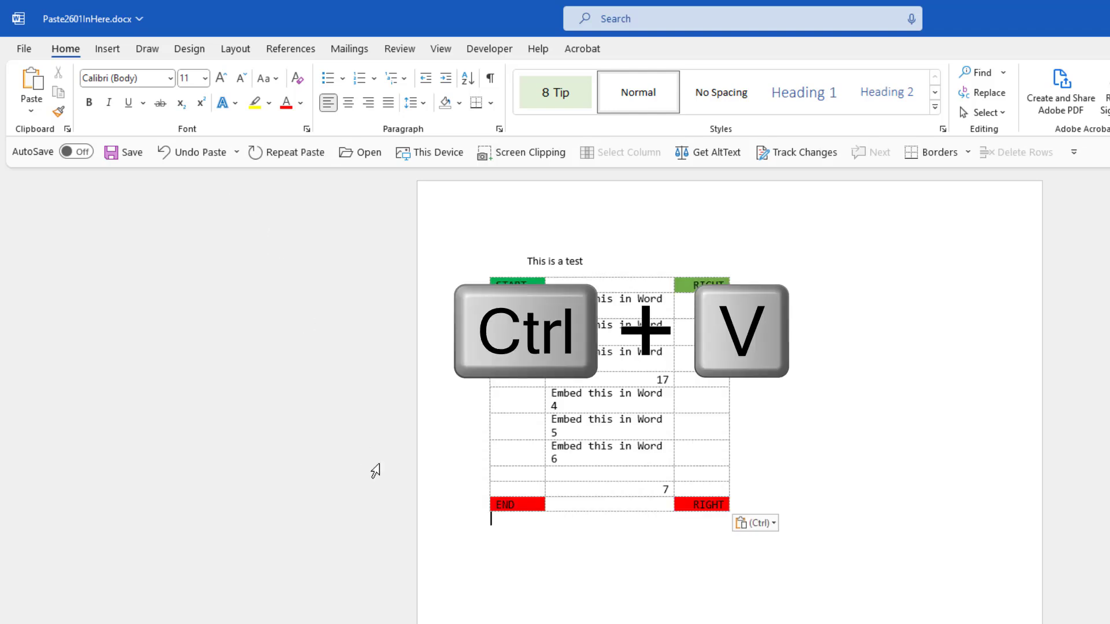
left_click(775, 524)
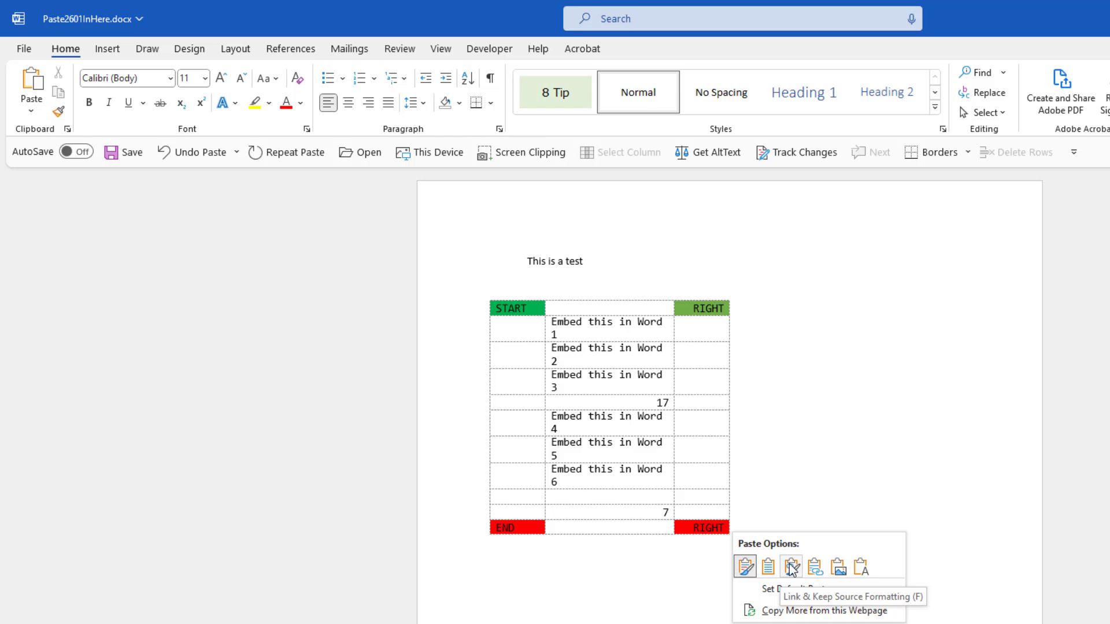
left_click(791, 568)
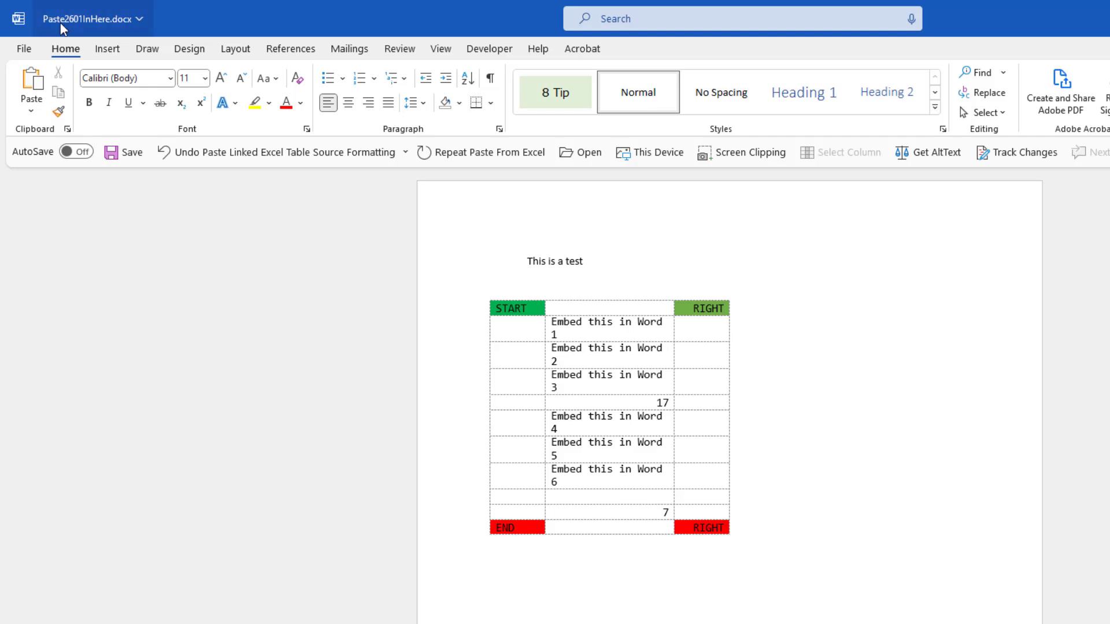
left_click(111, 152)
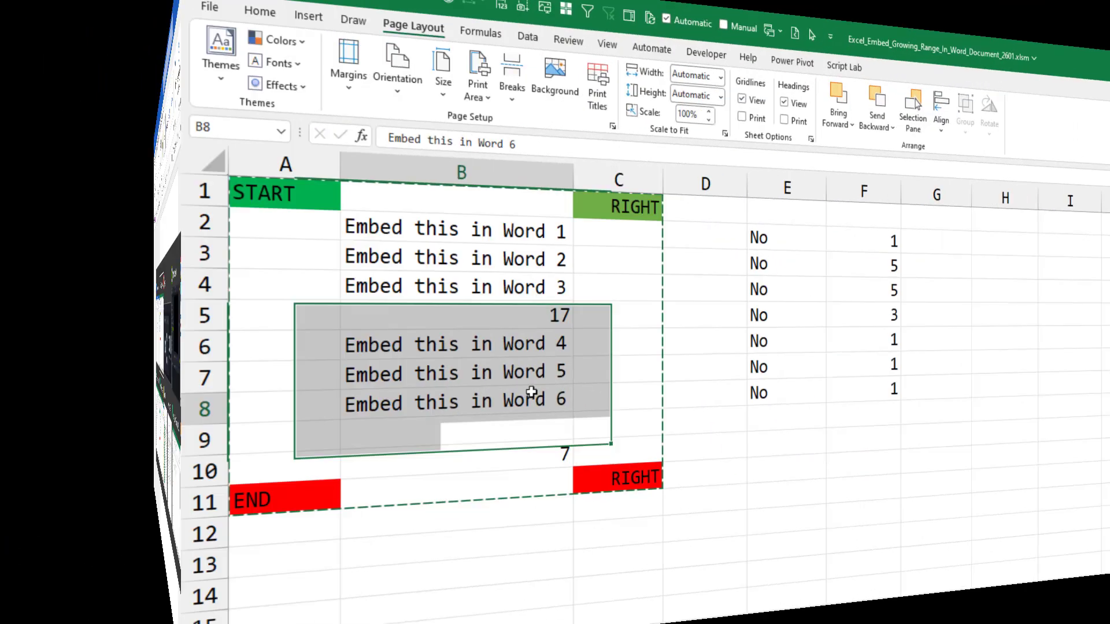
- Insert four rows at B9:B12 and fill each new cell with 'Extra'
key("Return")
key("shift+Down")
key("shift+Down")
key("shift+Down")
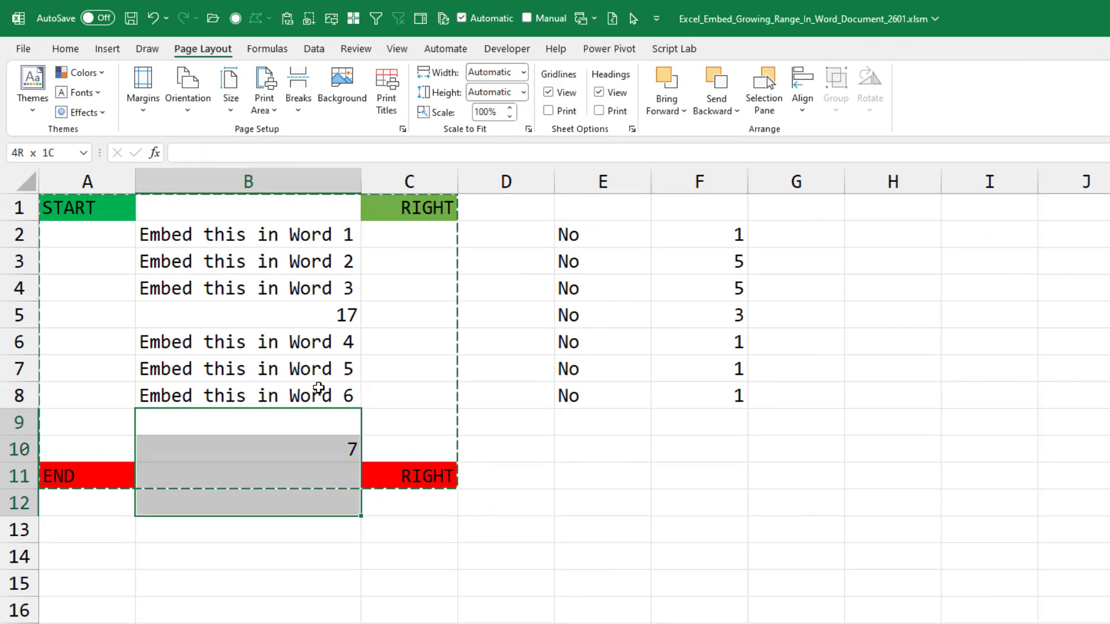
key("alt+i")
type("r")
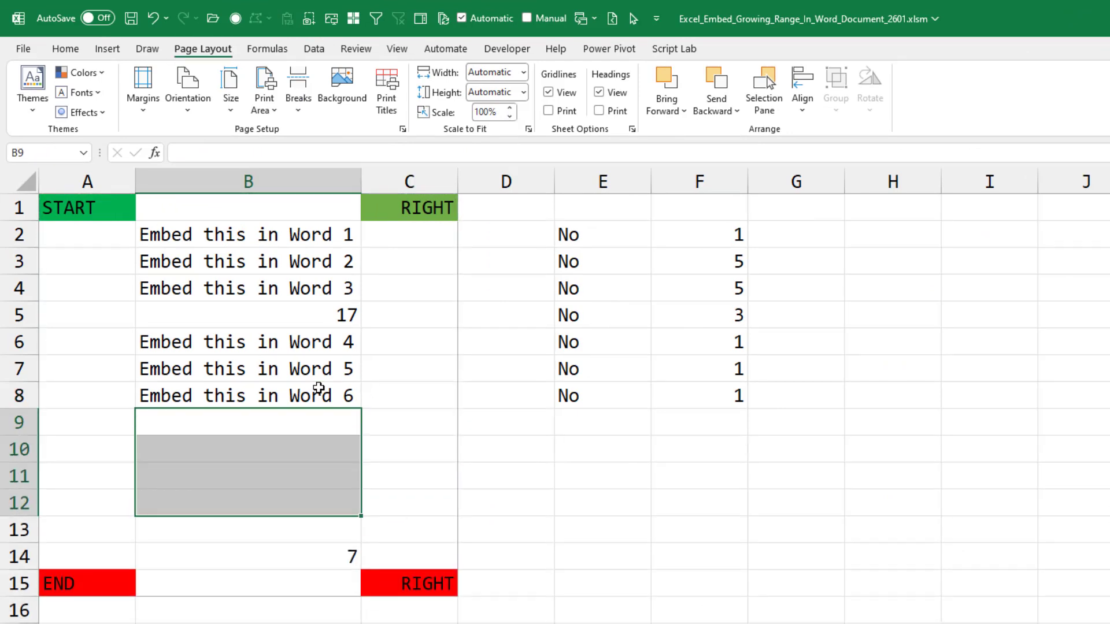
type("Extra")
key("ctrl+Return")
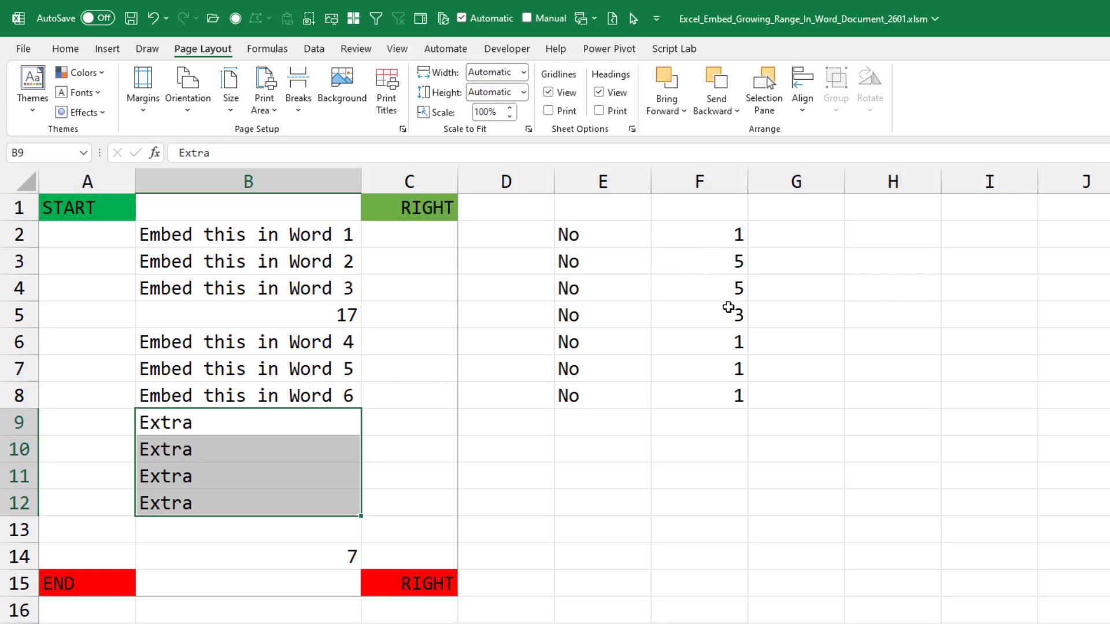
- Change F6:F8 to 5, bringing the B5 total to 29
left_click(728, 336)
key("shift+Down")
key("shift+Down")
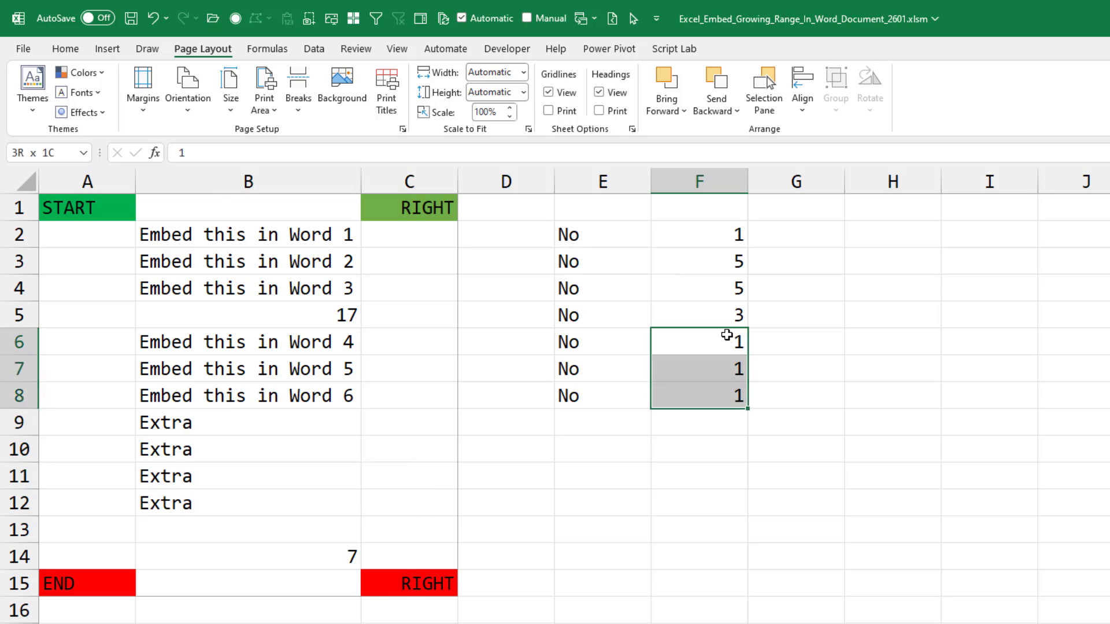
type("5")
key("ctrl+Return")
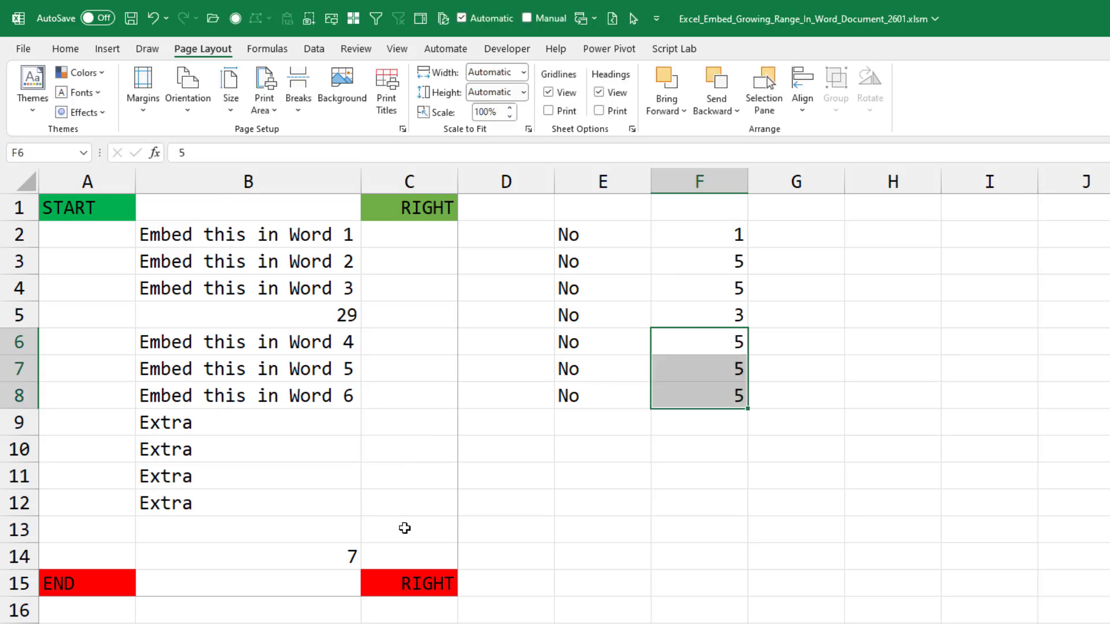
- Extend the B14 COUNTA formula to B2:B12 so it shows 11
double_click(340, 548)
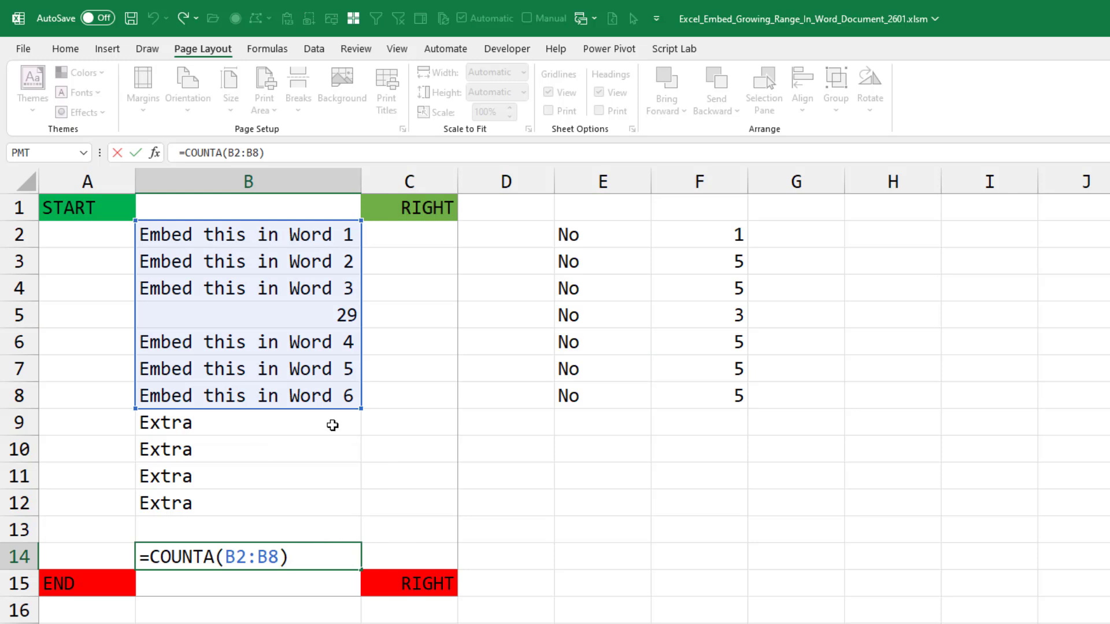
left_click_drag(357, 424, 355, 506)
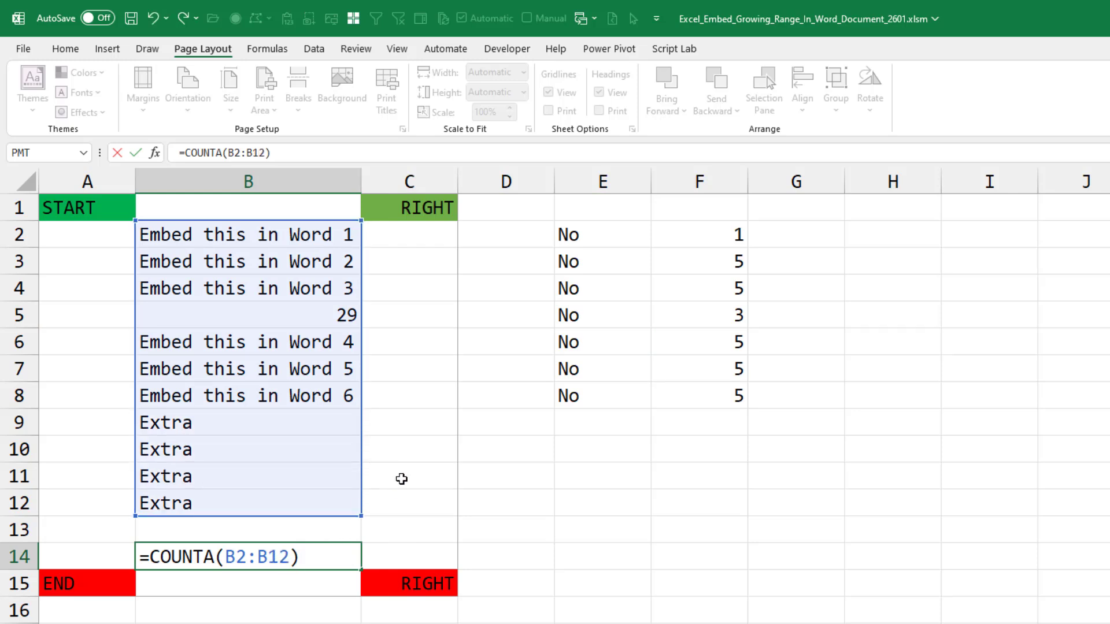
key("ctrl+Return")
- Fill cell C11 yellow and go back to the Word document
left_click(401, 479)
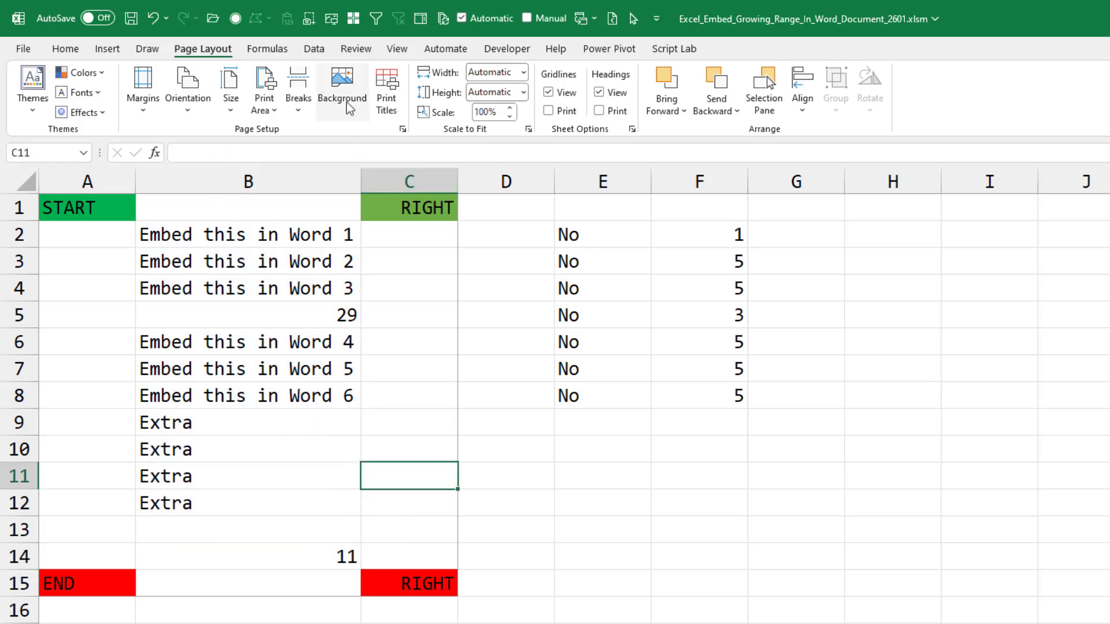
left_click(74, 48)
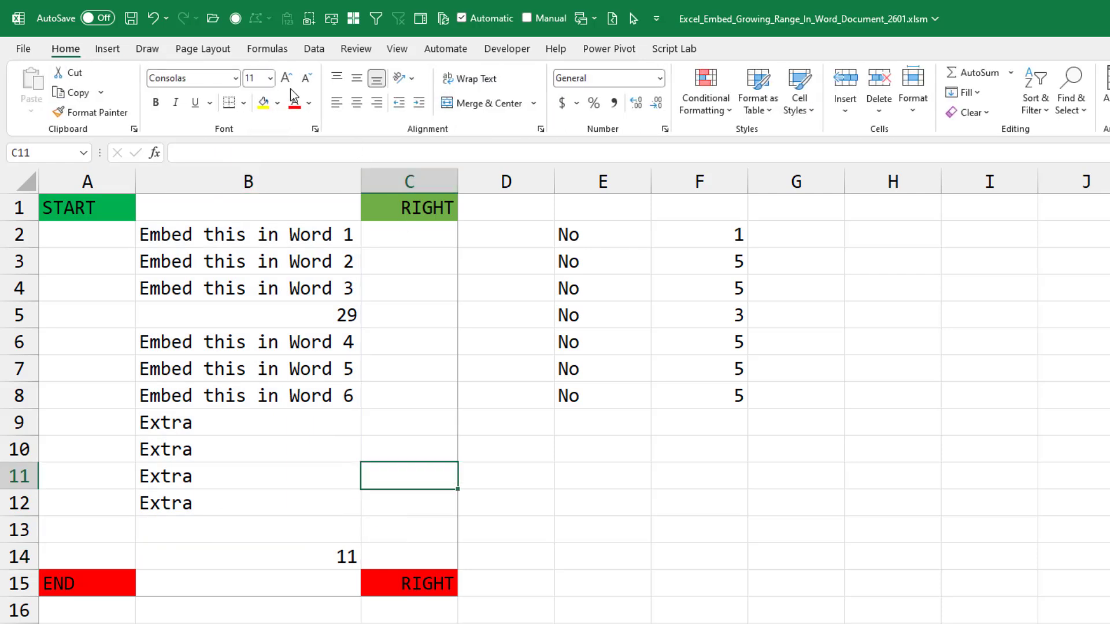
left_click(263, 103)
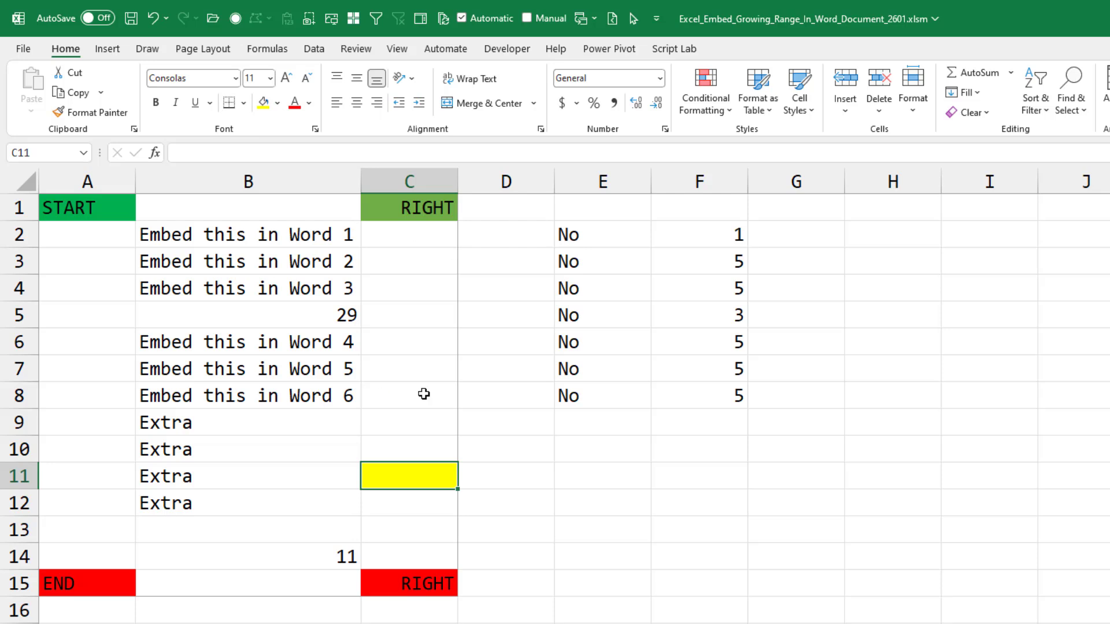
key("alt+Tab")
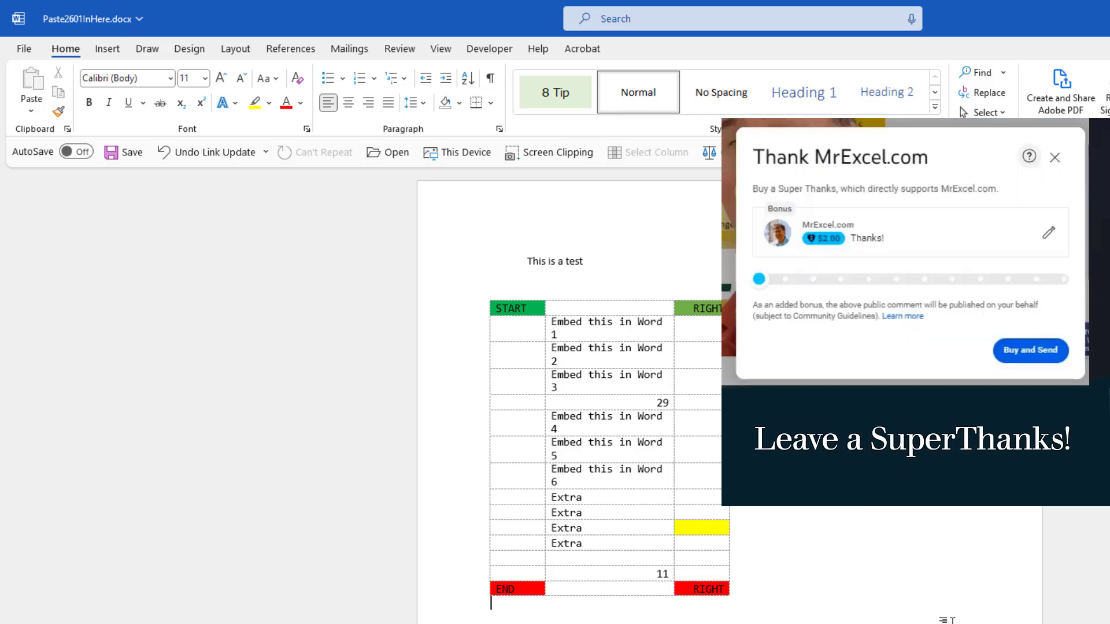
key("alt+Tab")
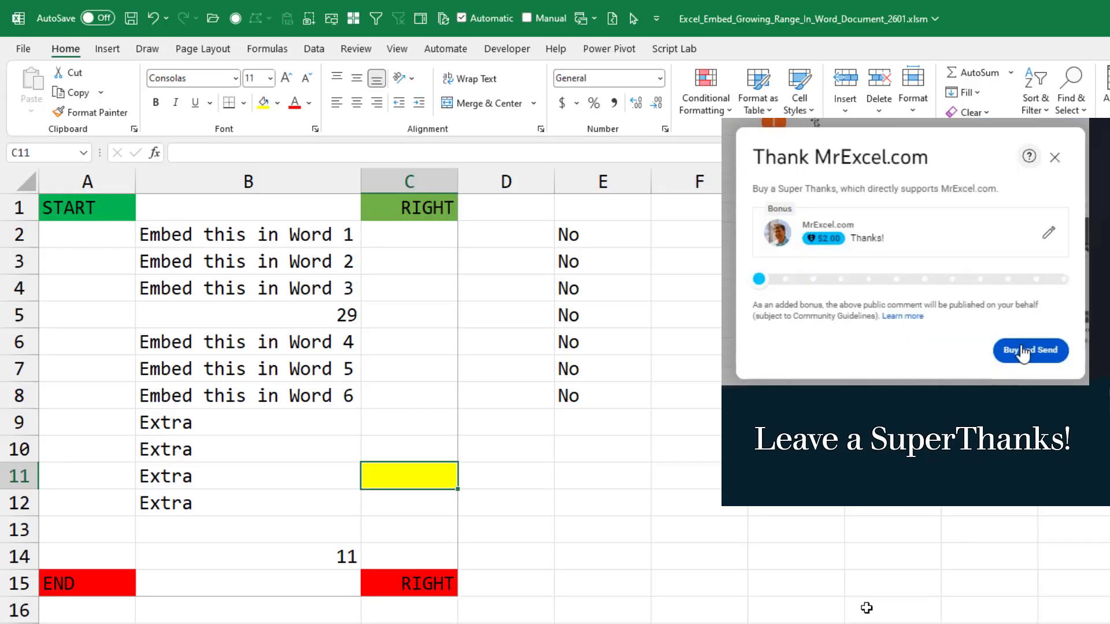
- Save the growing-range workbook and switch to 2601_Just_One_Sheet.xlsx, checking its file location
left_click(131, 18)
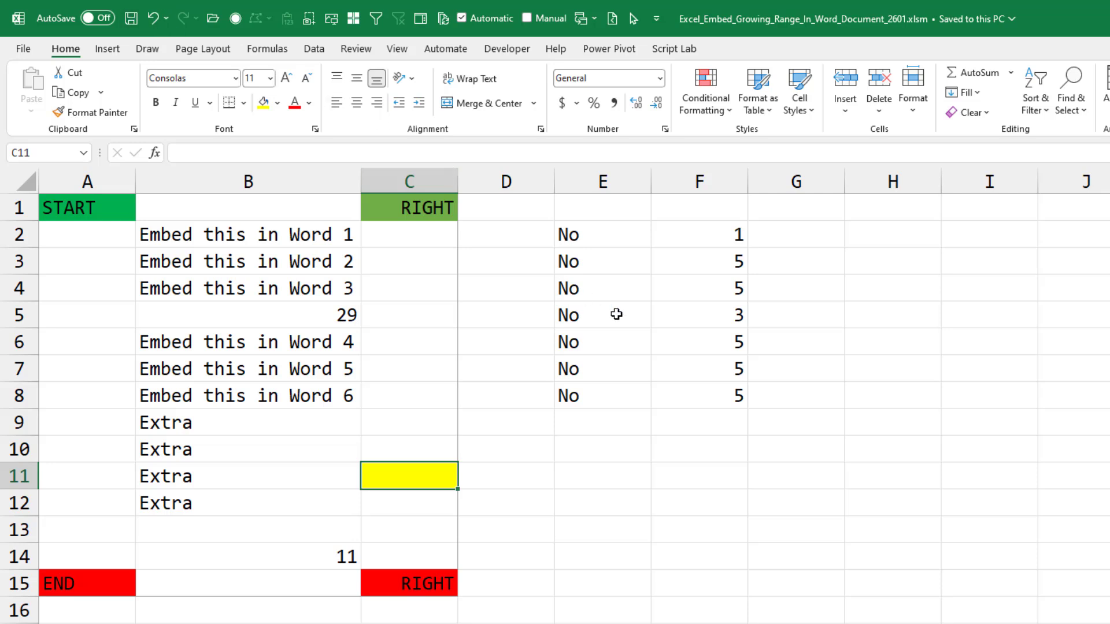
key("ctrl+Tab")
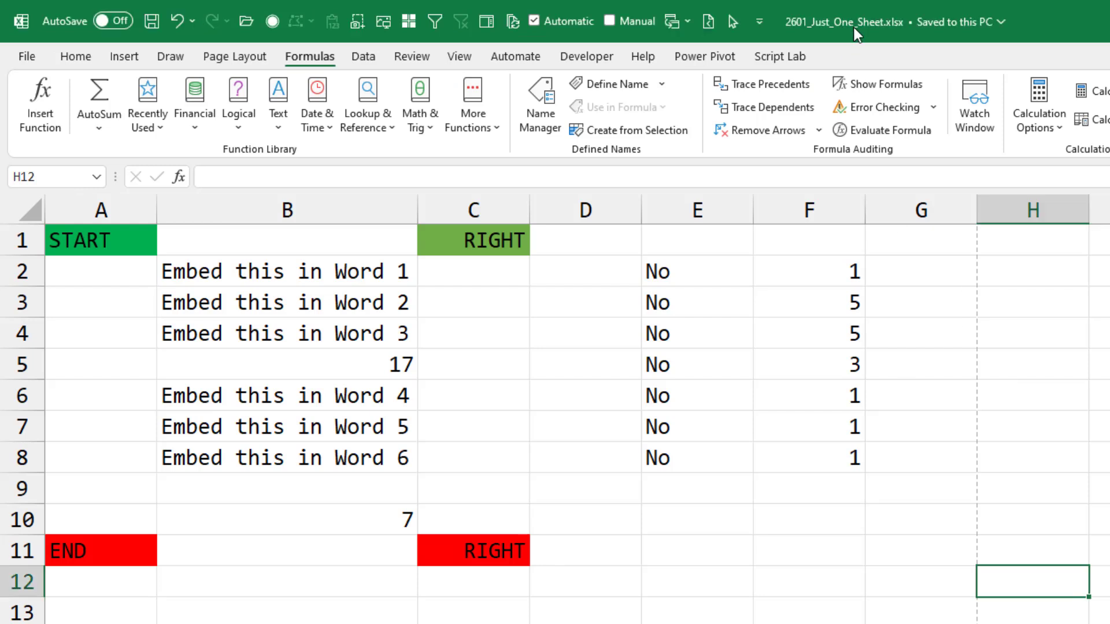
left_click(854, 27)
left_click(1073, 11)
- Check B5's SUM formula, then insert 2601_Just_One_Sheet.xlsx into Document2 as a linked file object
left_click(400, 364)
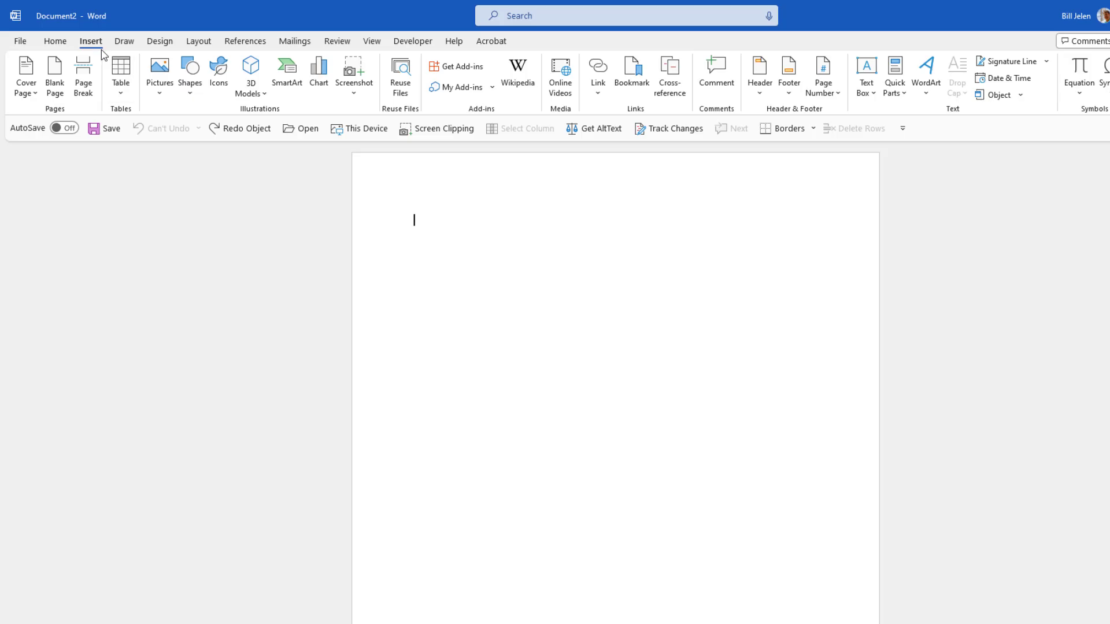
left_click(1021, 96)
left_click(1011, 112)
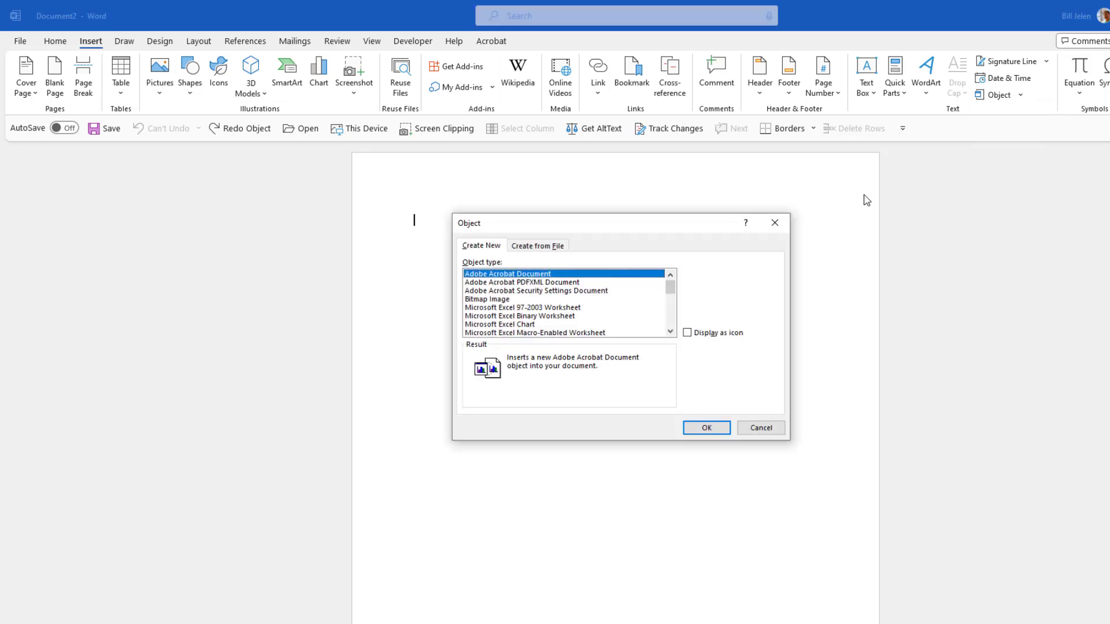
left_click(537, 247)
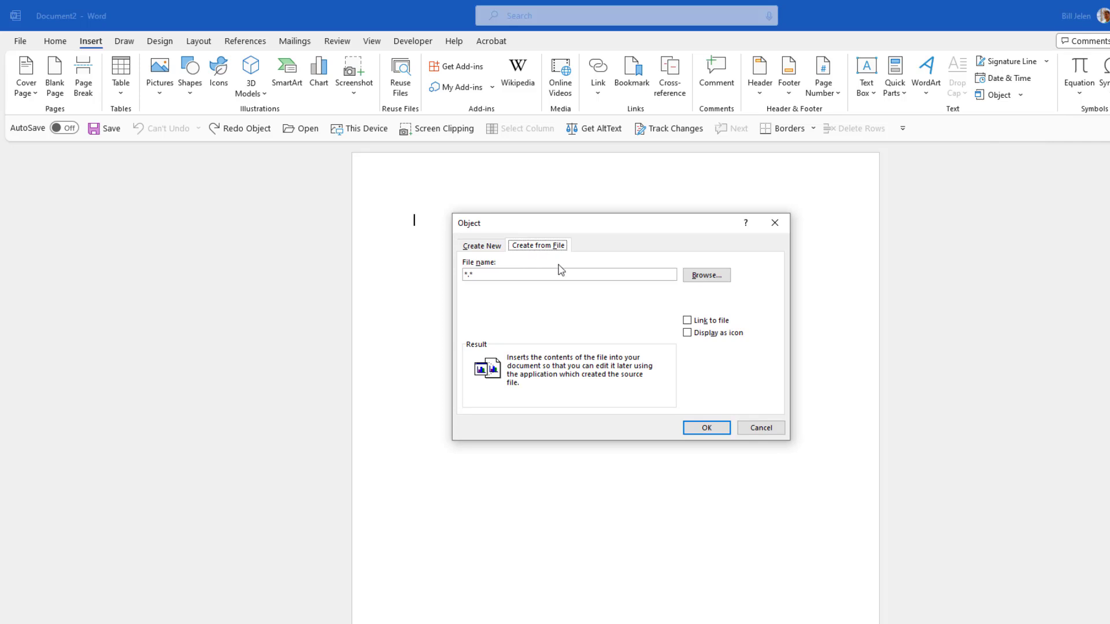
left_click(703, 275)
left_click(644, 328)
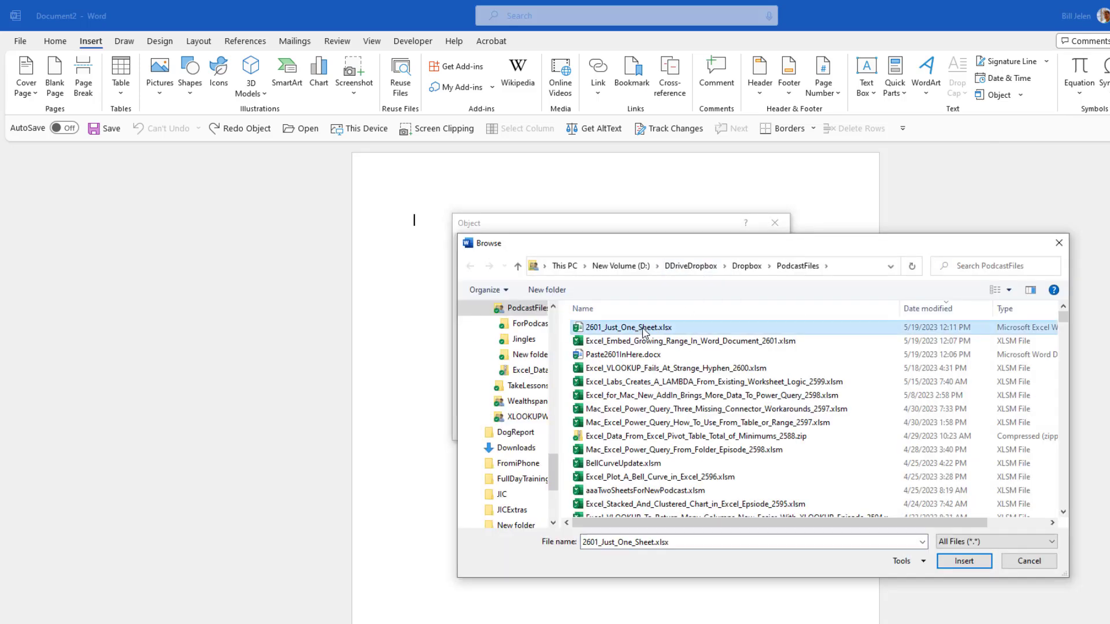
left_click(948, 562)
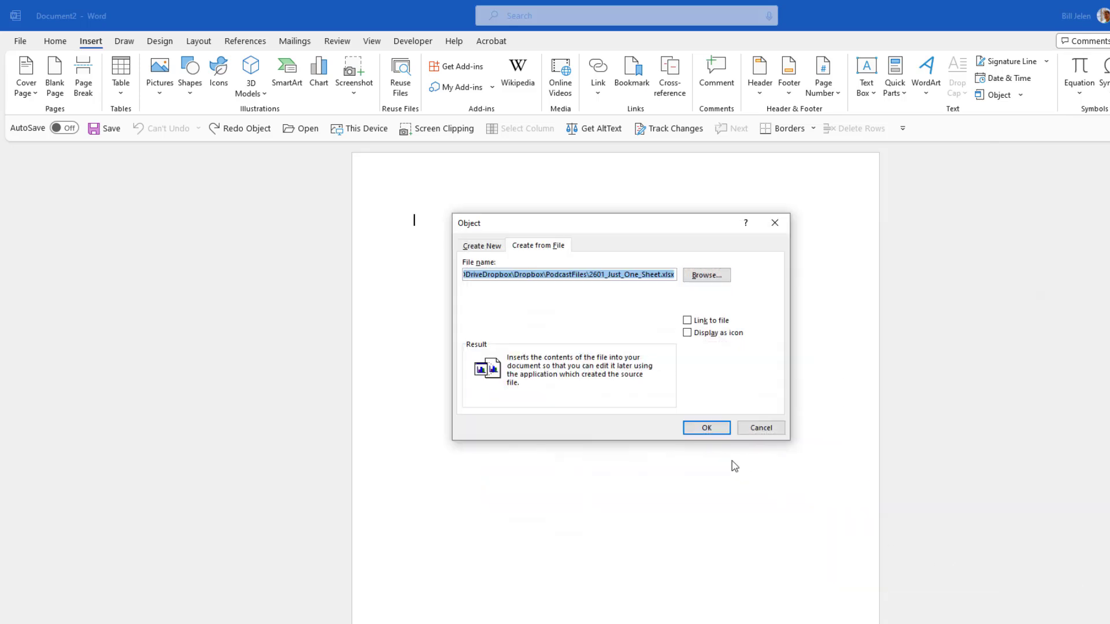
left_click(688, 321)
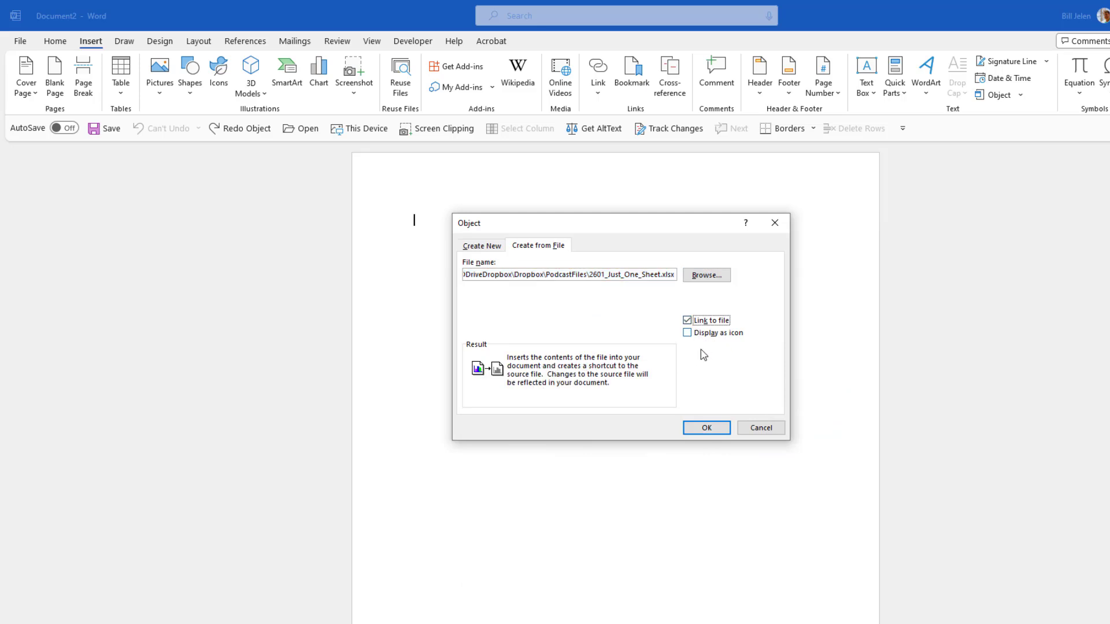
left_click(703, 428)
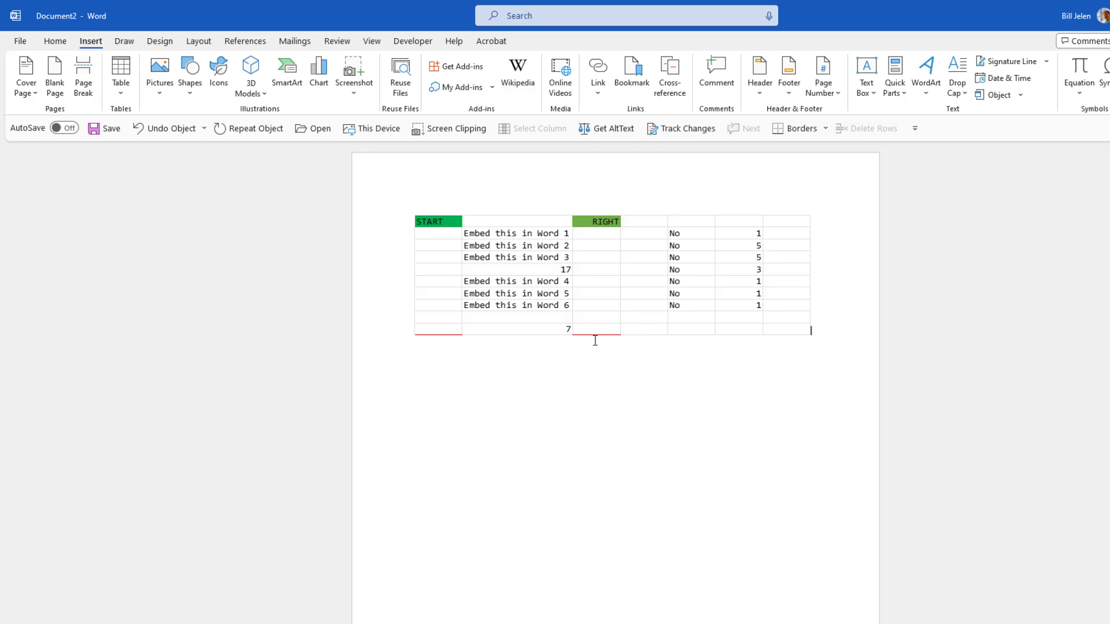
- Undo the inserted object in Word and set A1:C11 as the Excel print area
key("ctrl+z")
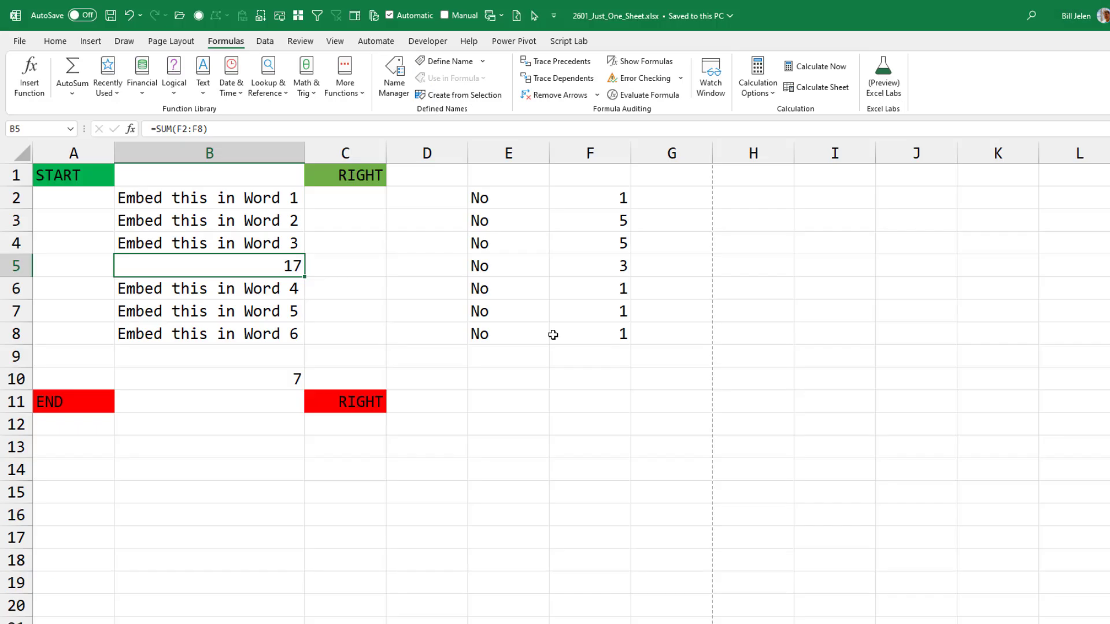
key("alt+Tab")
left_click_drag(358, 407, 75, 176)
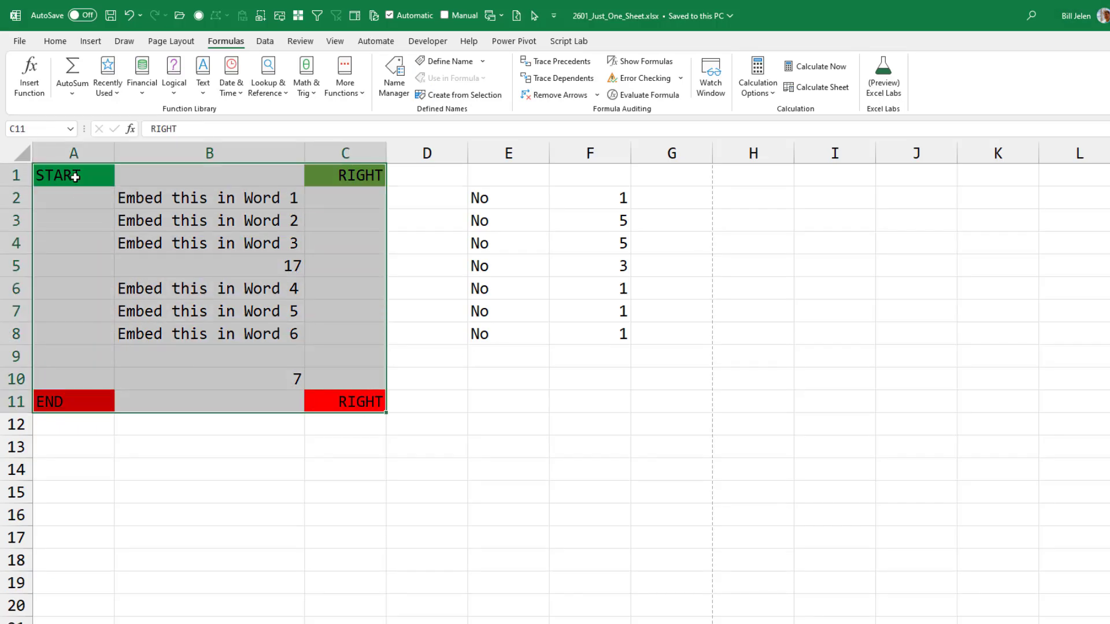
left_click(179, 43)
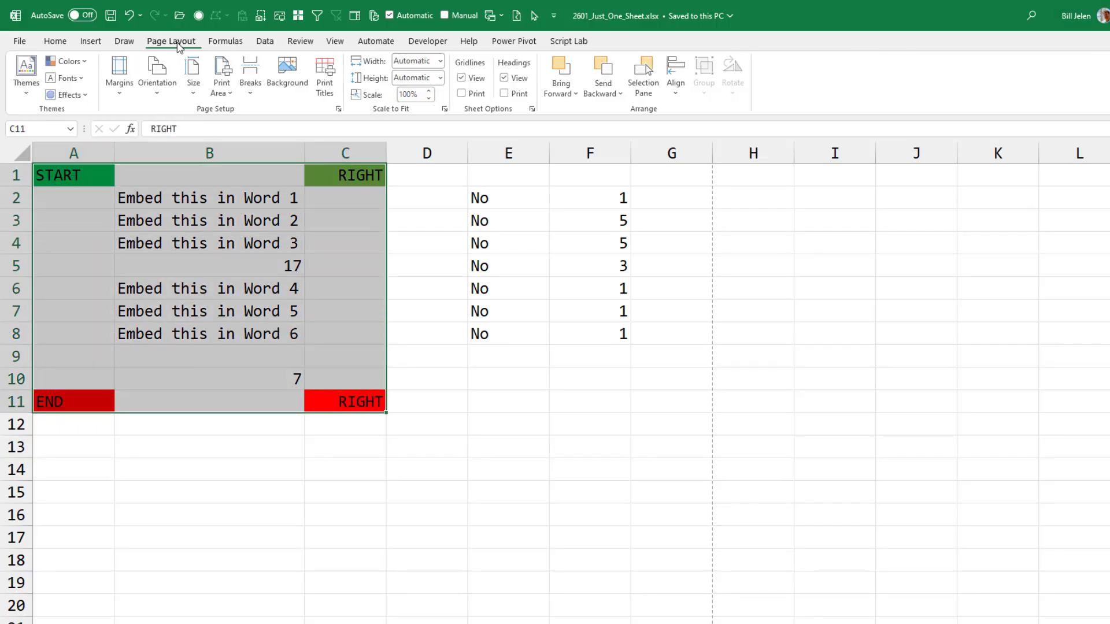
left_click(223, 87)
left_click(235, 114)
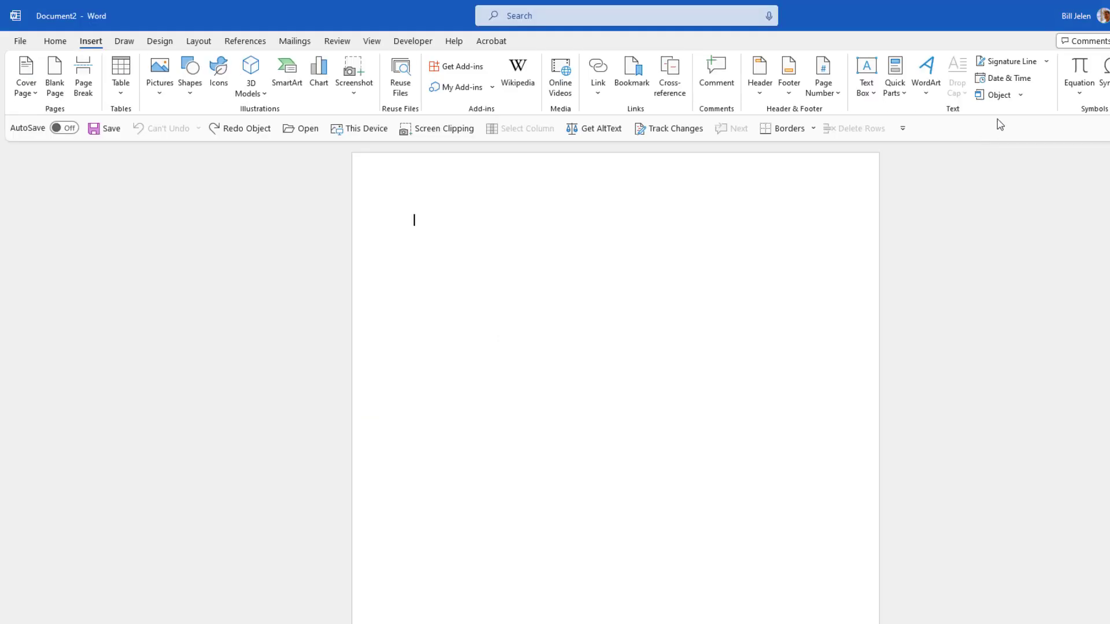
- Re-insert 2601_Just_One_Sheet.xlsx into Document2 from file with Link to file checked
left_click(1020, 96)
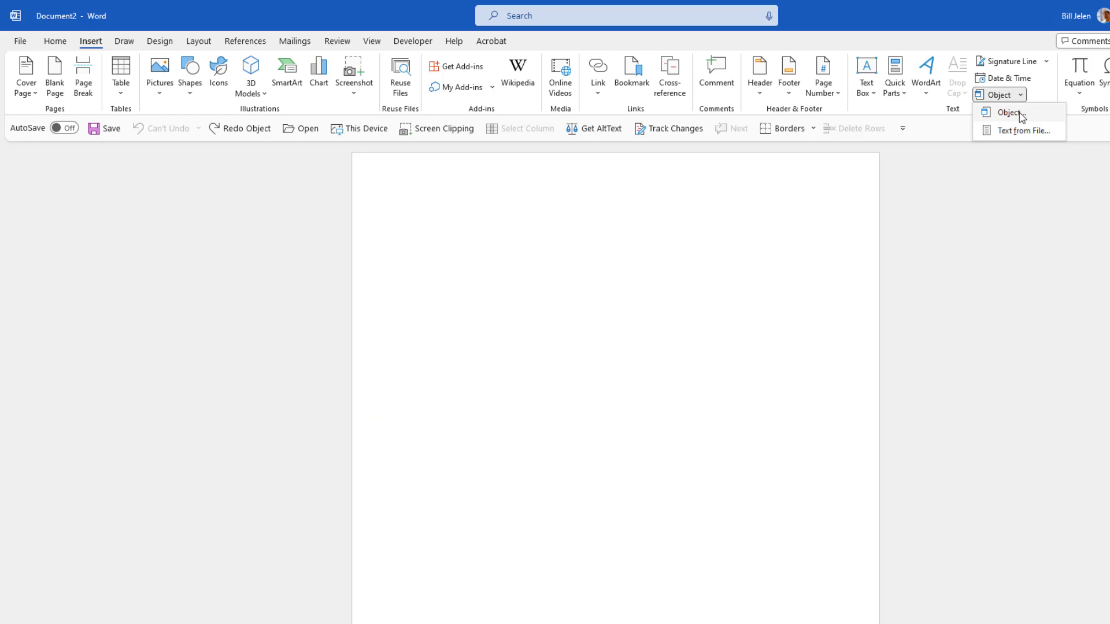
left_click(1021, 118)
left_click(552, 245)
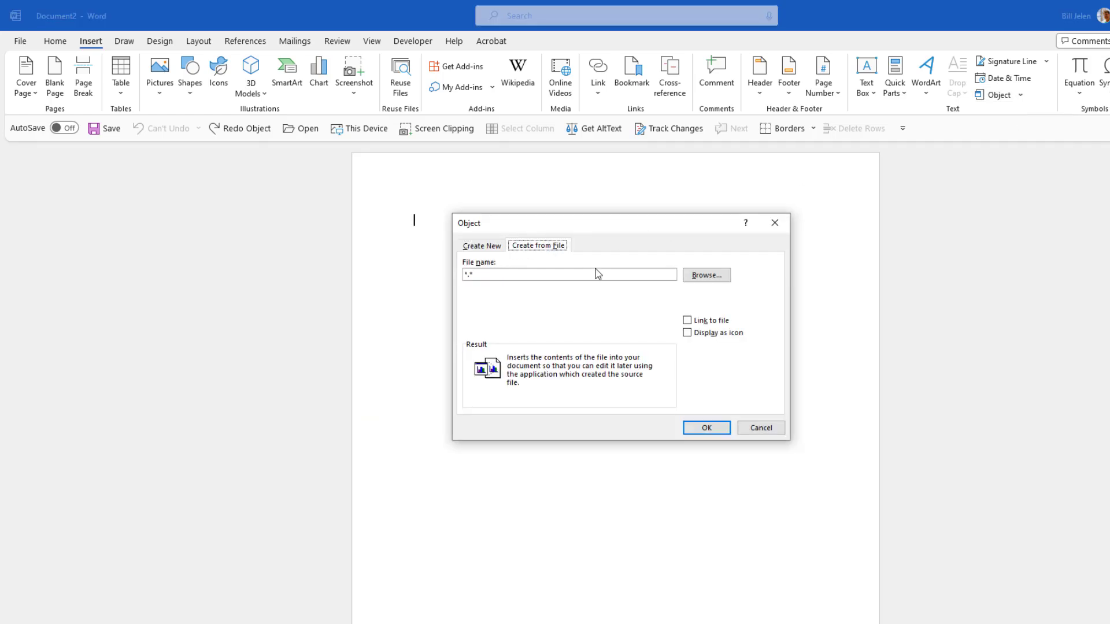
left_click(709, 280)
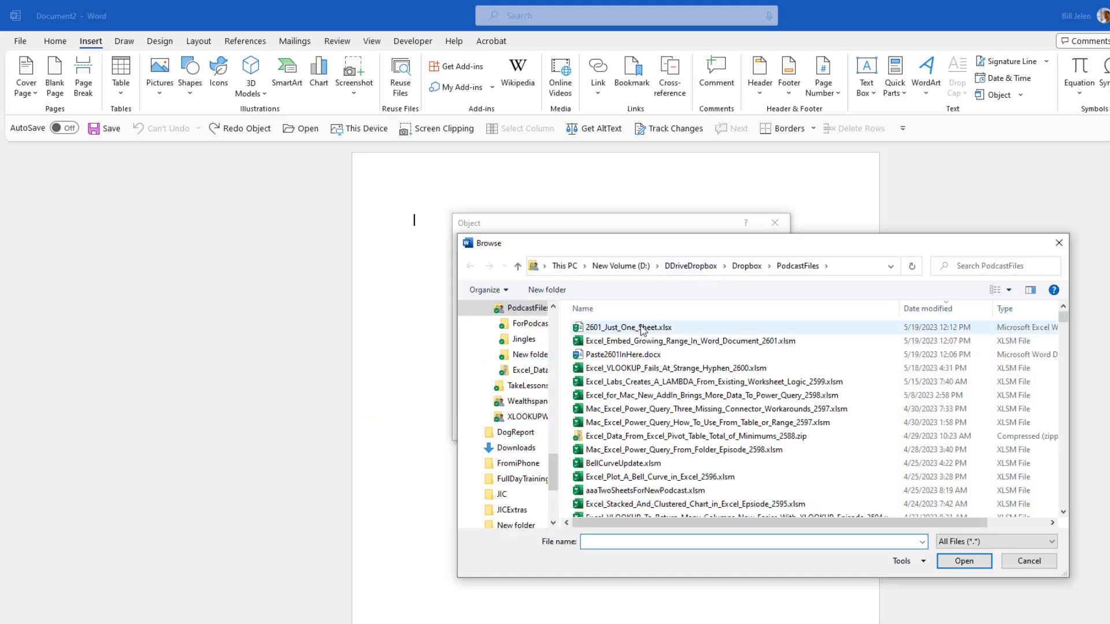
left_click(640, 327)
left_click(964, 562)
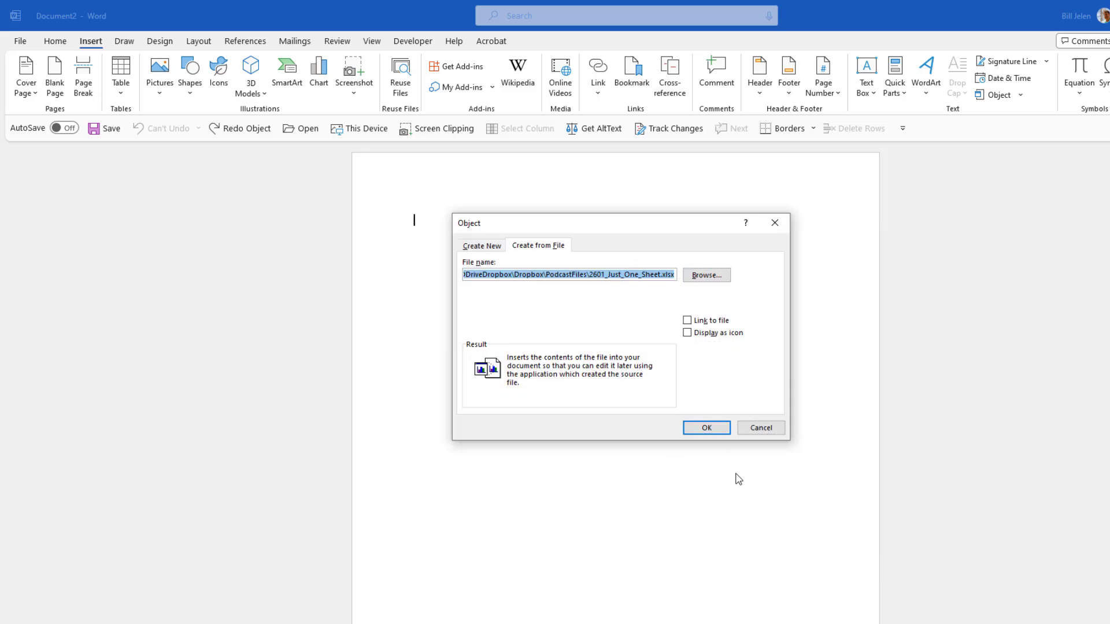
left_click(688, 321)
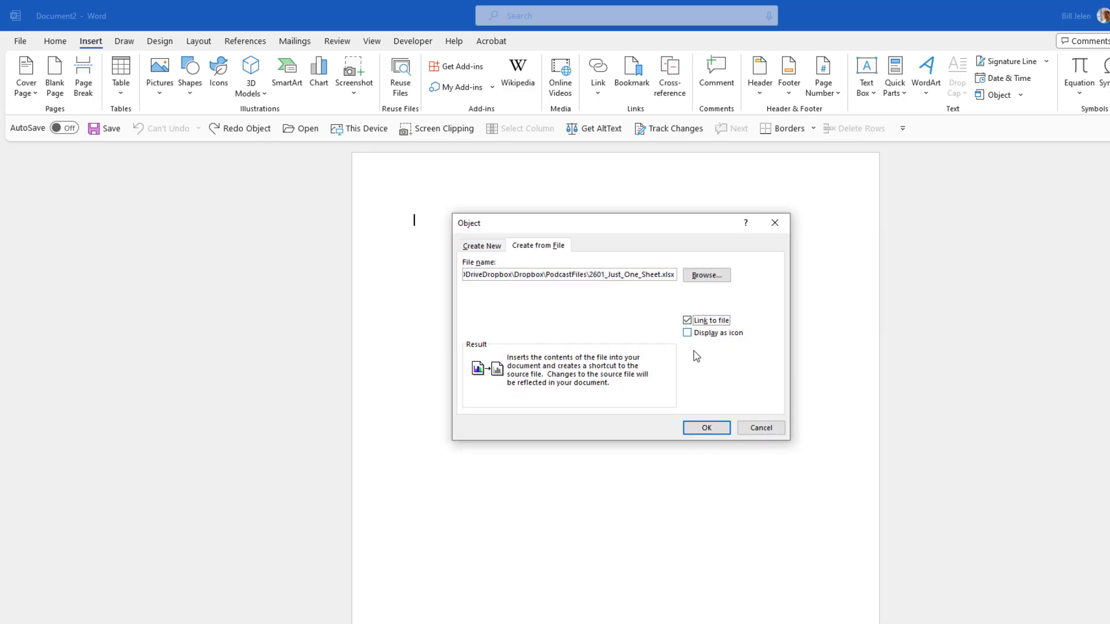
left_click(707, 428)
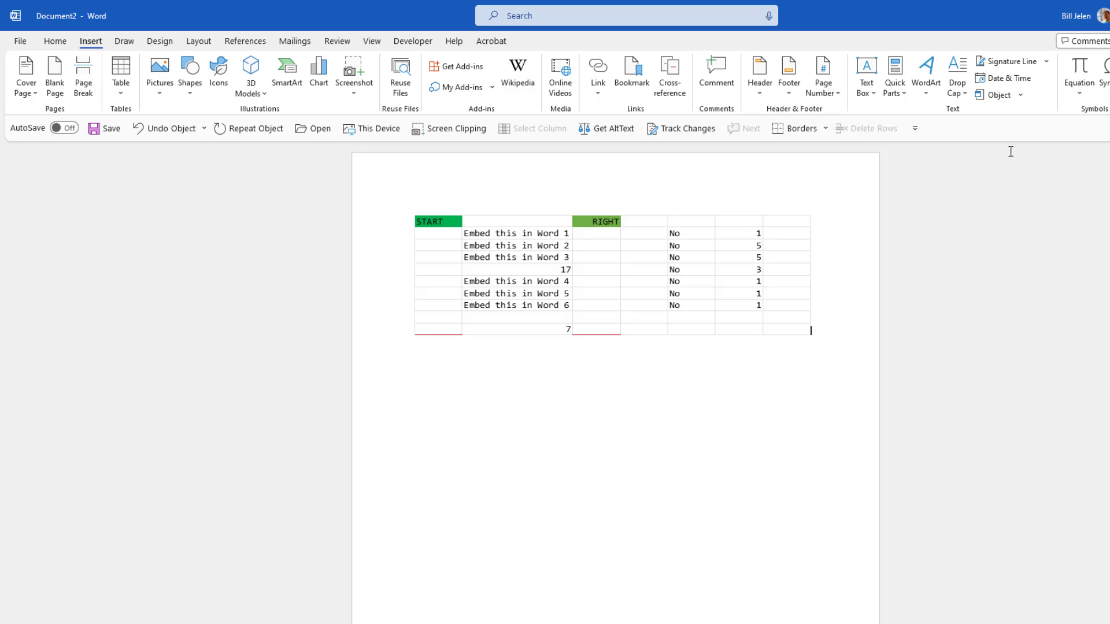
key("alt+Tab")
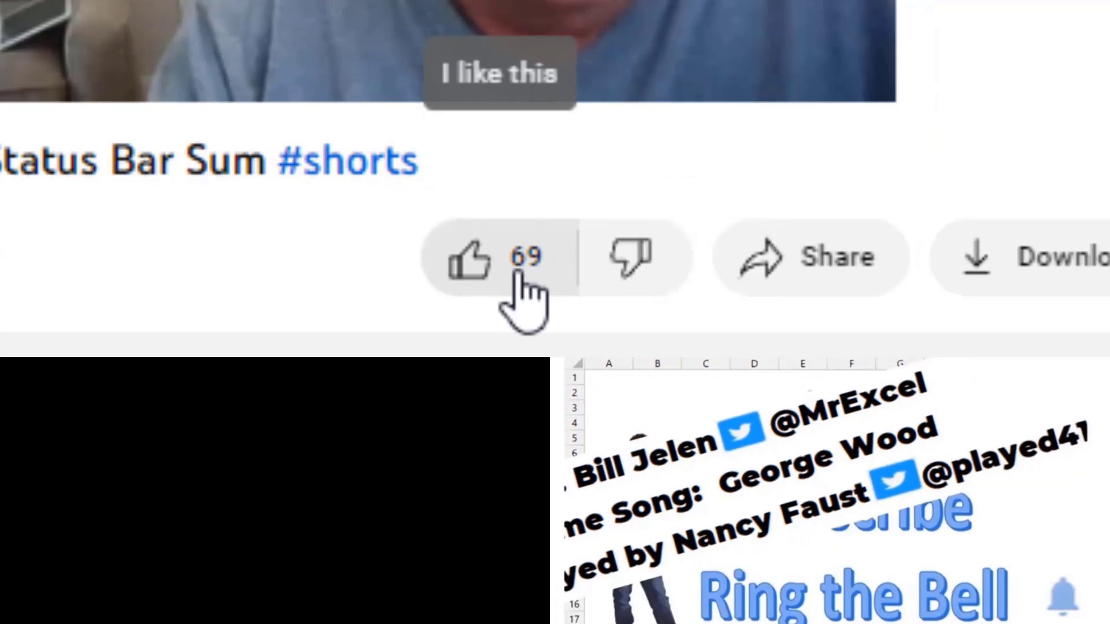
- Like the video, subscribe to the channel, and set its notification bell to All
left_click(523, 260)
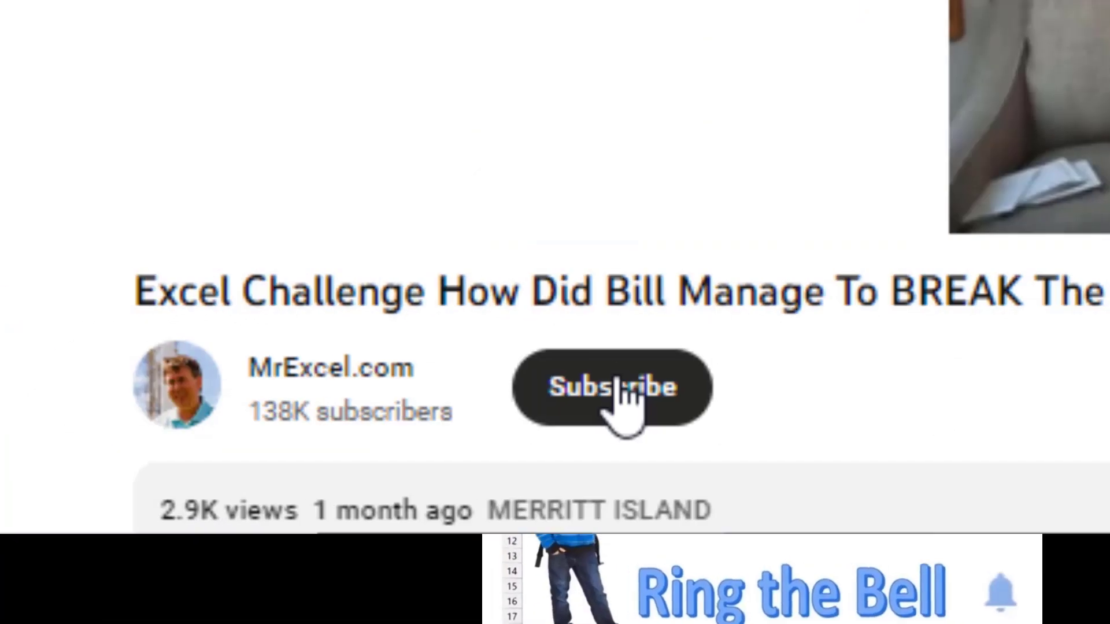
left_click(614, 386)
left_click(561, 386)
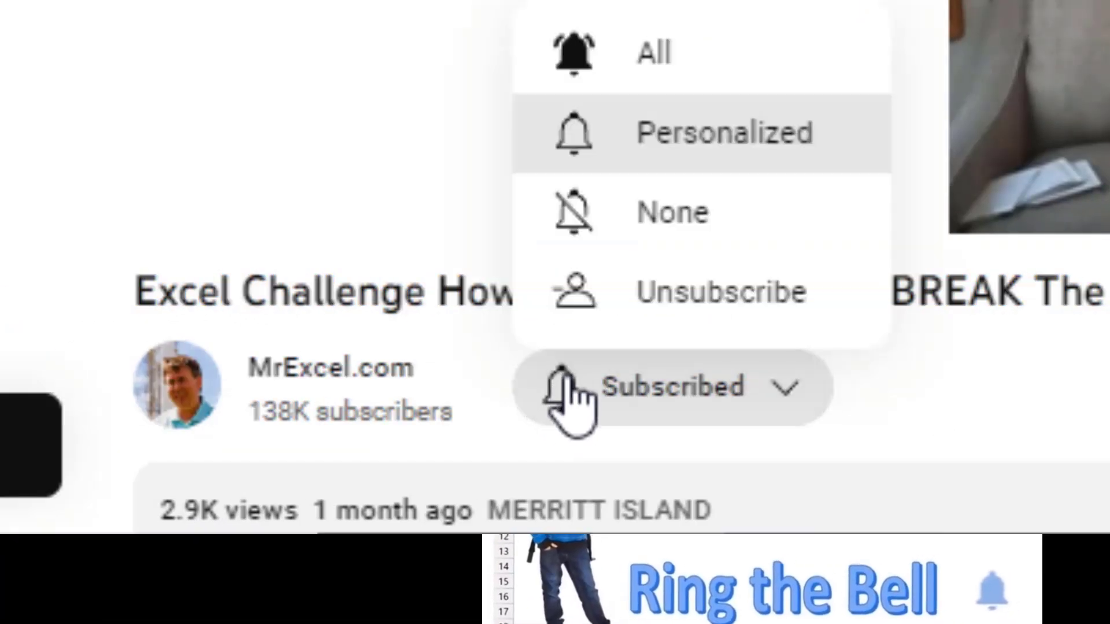
left_click(657, 43)
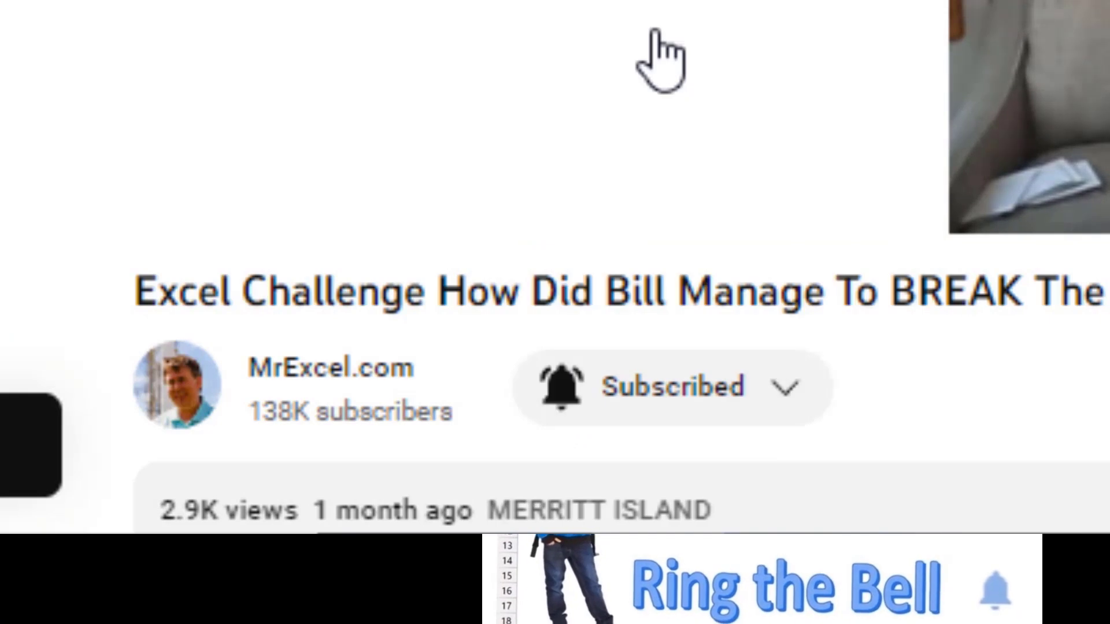